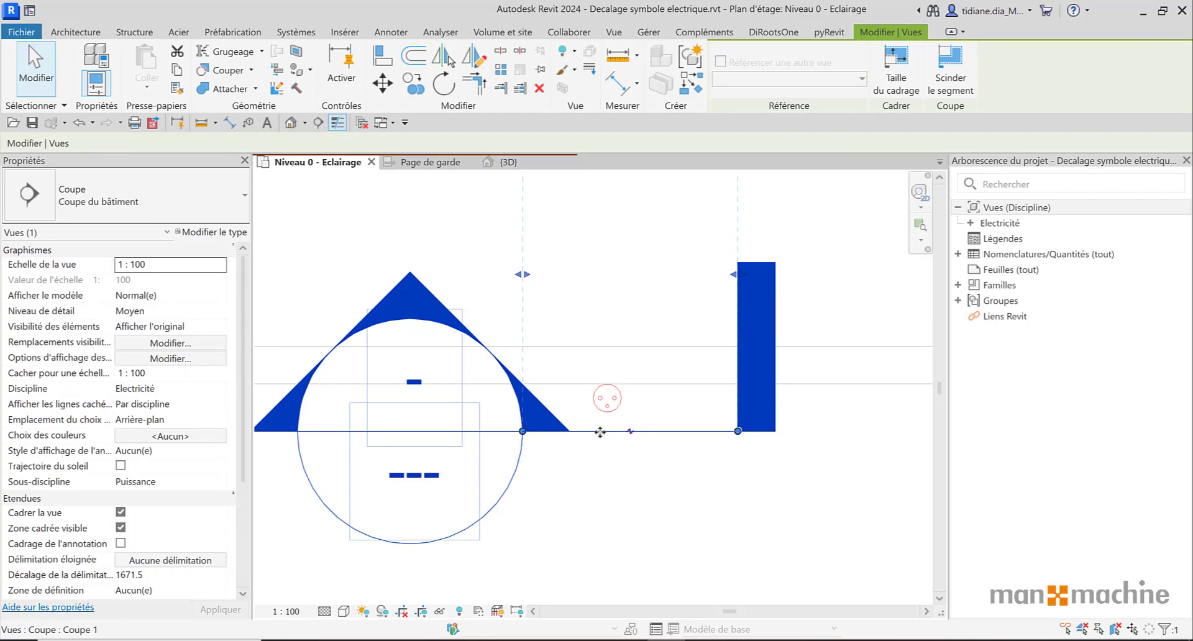
# Step: Open the Coupe 1 section view from its section line in the floor plan
pyautogui.rightClick(600, 432)
pyautogui.click(627, 152)
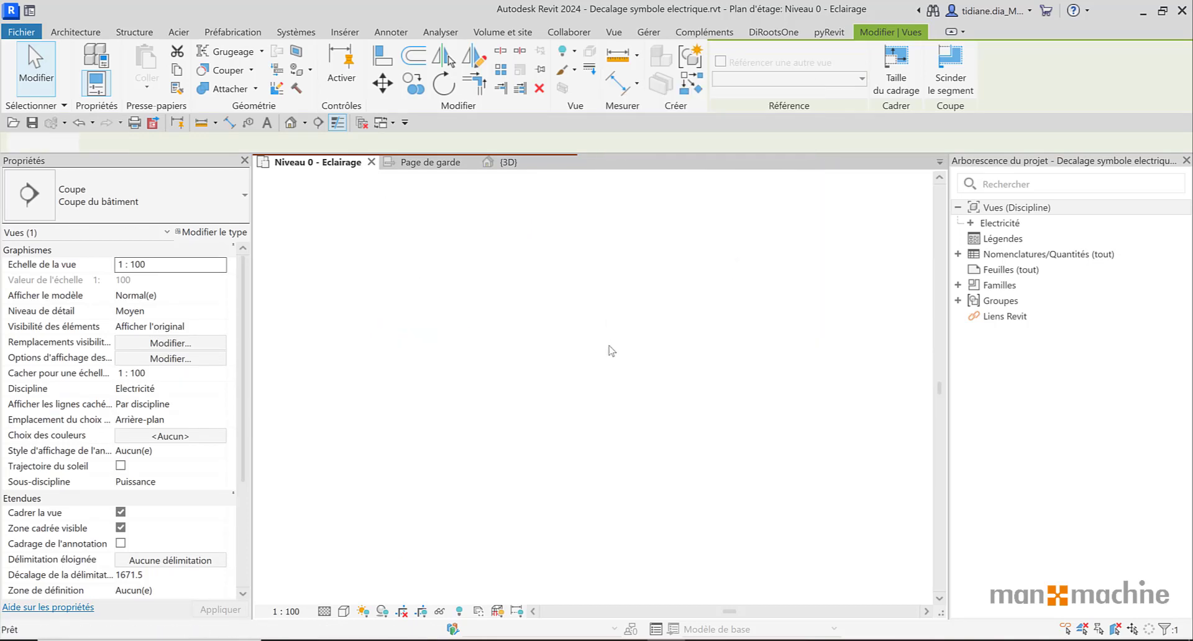
pyautogui.scroll(6, 594, 427)
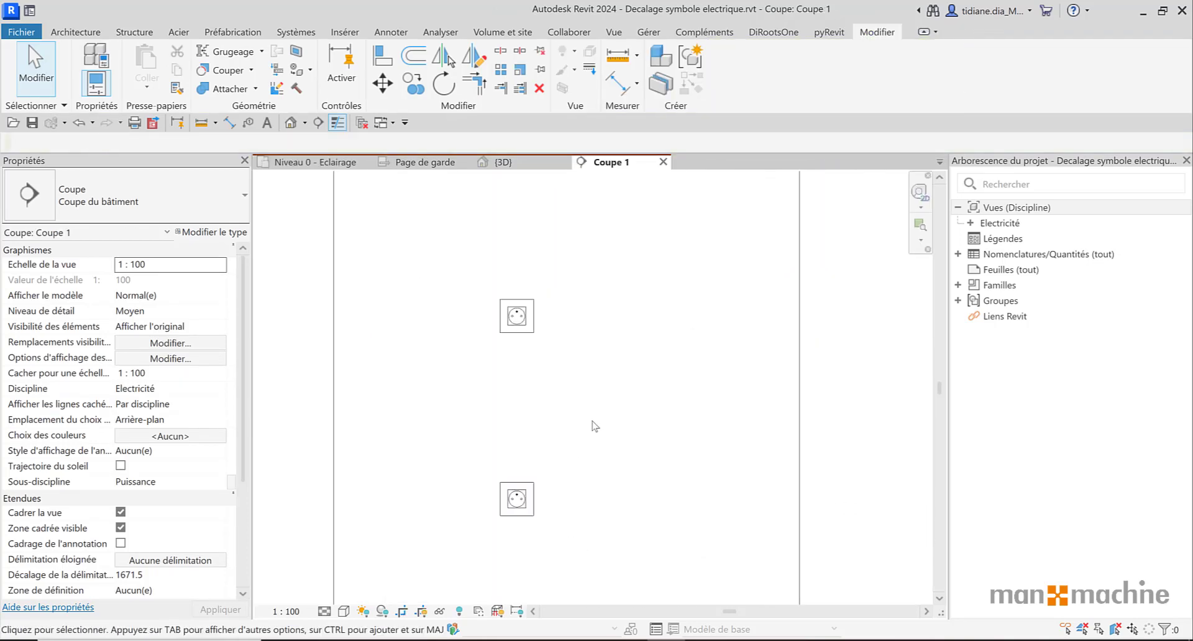
pyautogui.moveTo(595, 427); pyautogui.dragTo(707, 290, button='middle')
# Step: Check the elevation above level of the lower socket and then the upper socket, leaving the upper one selected
pyautogui.click(628, 363)
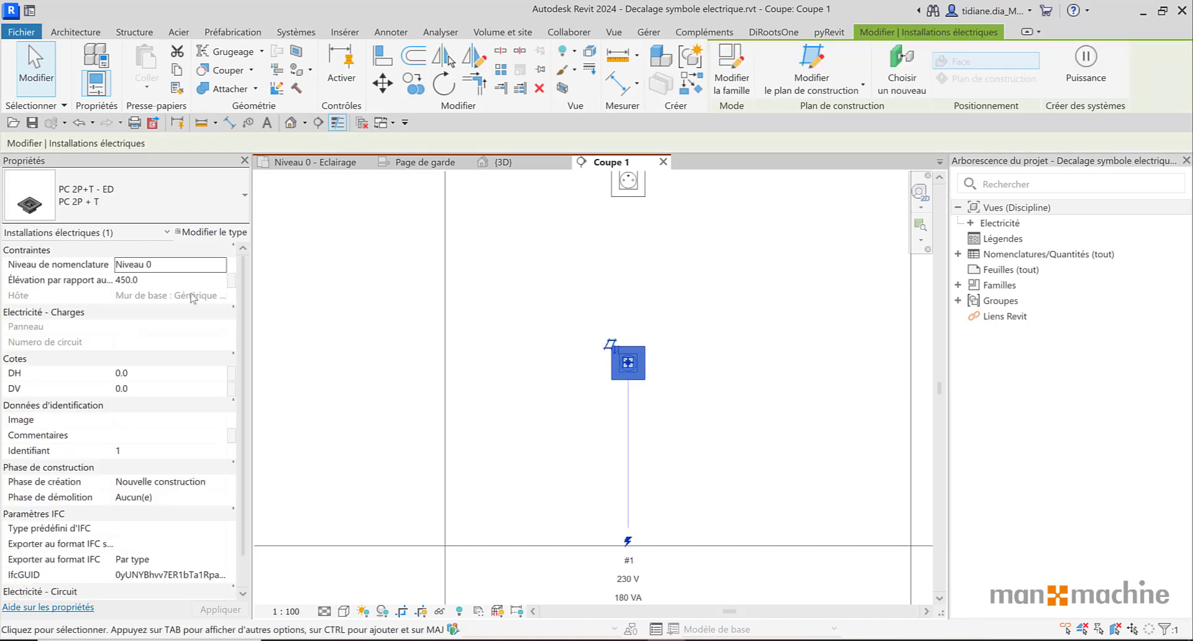
pyautogui.press('ctrl')
pyautogui.scroll(-2, 678, 262)
pyautogui.click(633, 301)
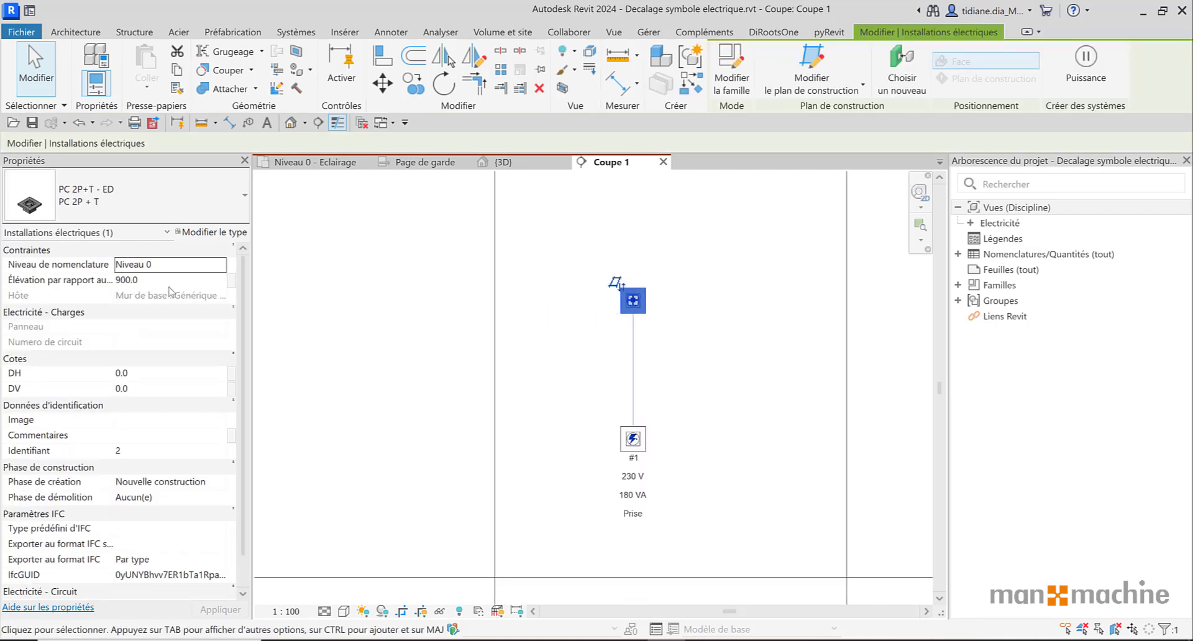
pyautogui.press('ctrl')
pyautogui.press('ctrl')
# Step: Return to the Niveau 0 - Eclairage floor plan with the upper socket still selected
pyautogui.click(332, 165)
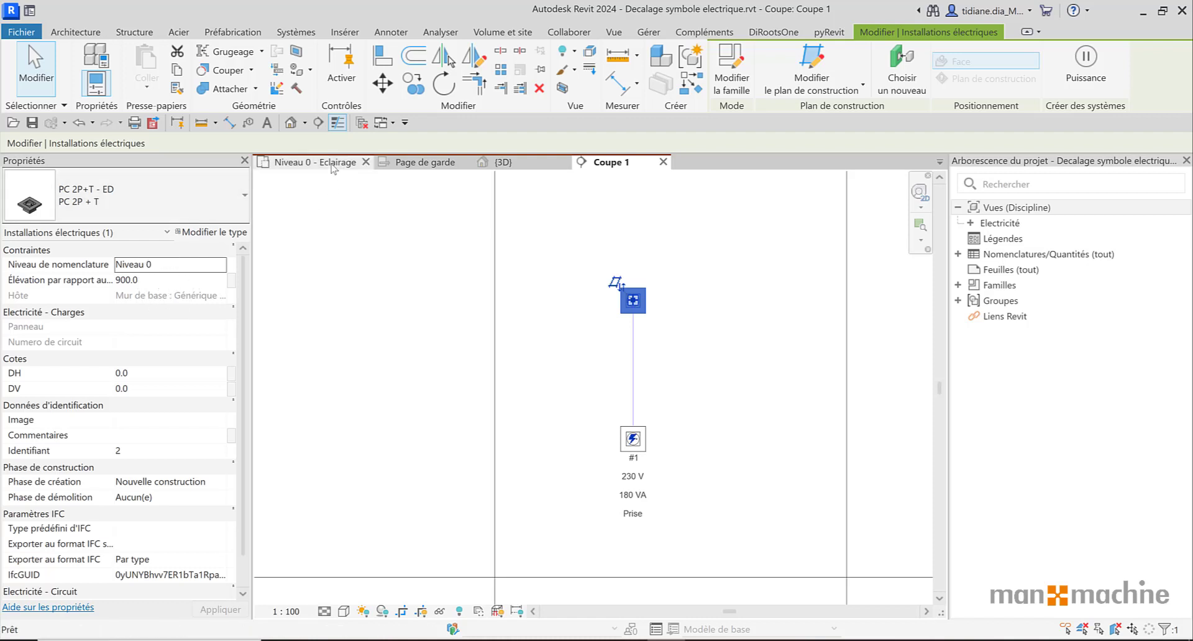
pyautogui.scroll(5, 608, 398)
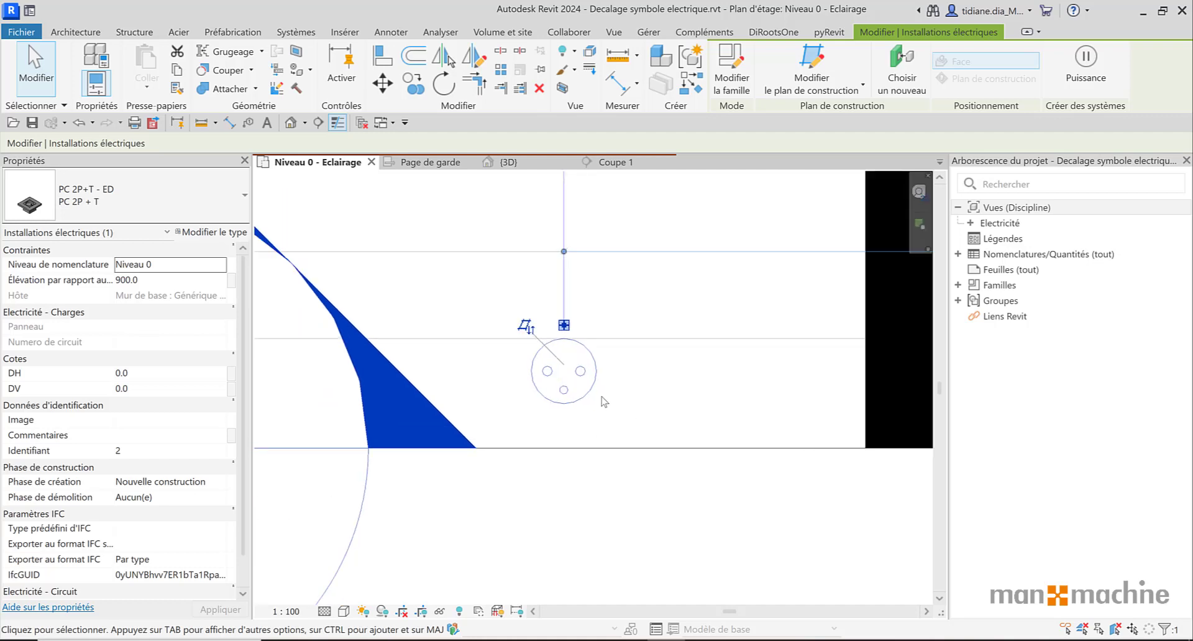
pyautogui.scroll(-1, 697, 407)
pyautogui.moveTo(697, 408); pyautogui.dragTo(716, 388, button='middle')
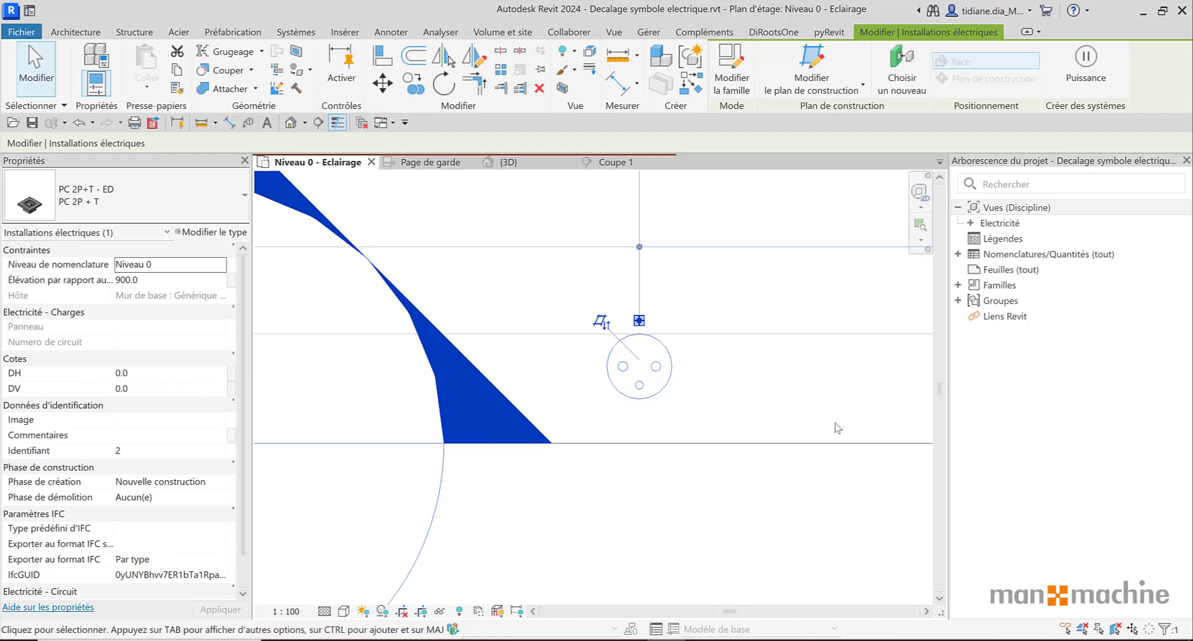
pyautogui.moveTo(816, 393); pyautogui.dragTo(783, 427, button='middle')
pyautogui.scroll(-1, 824, 422)
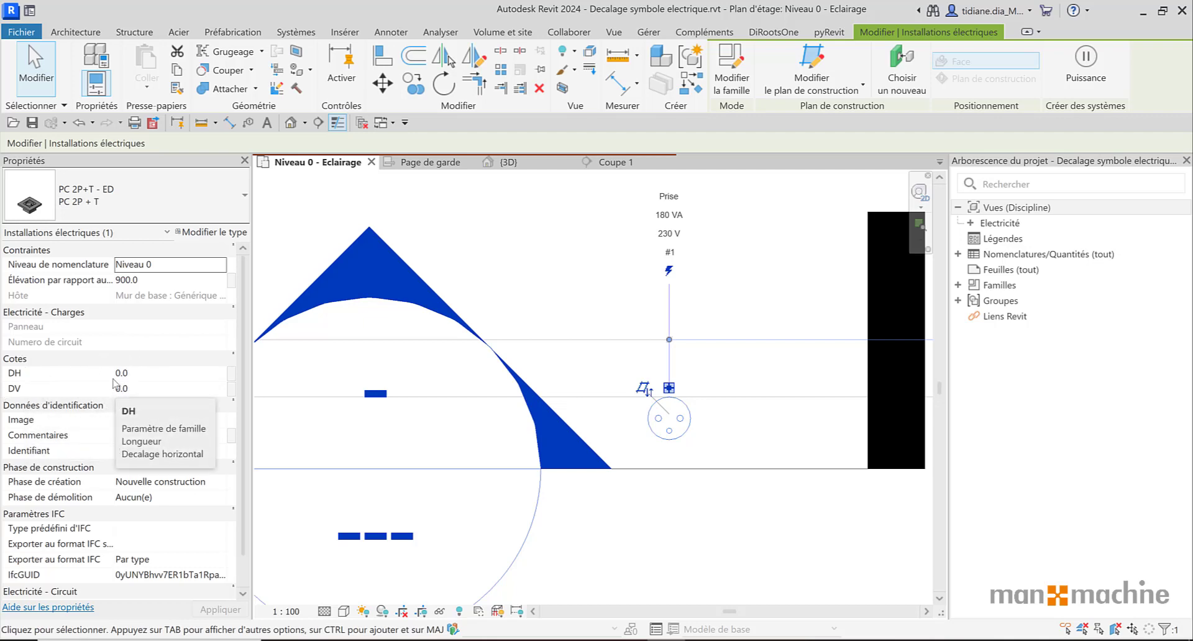
# Step: Set the horizontal offset DH of the selected socket's symbol to 20 cm
pyautogui.moveTo(31, 379)
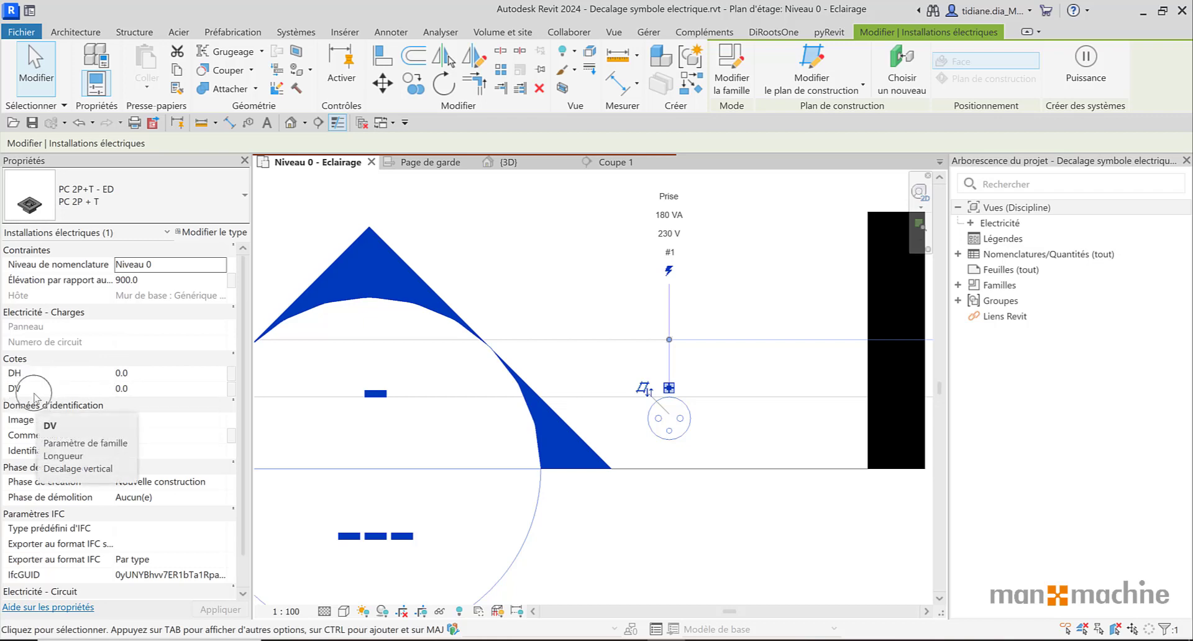
pyautogui.click(146, 379)
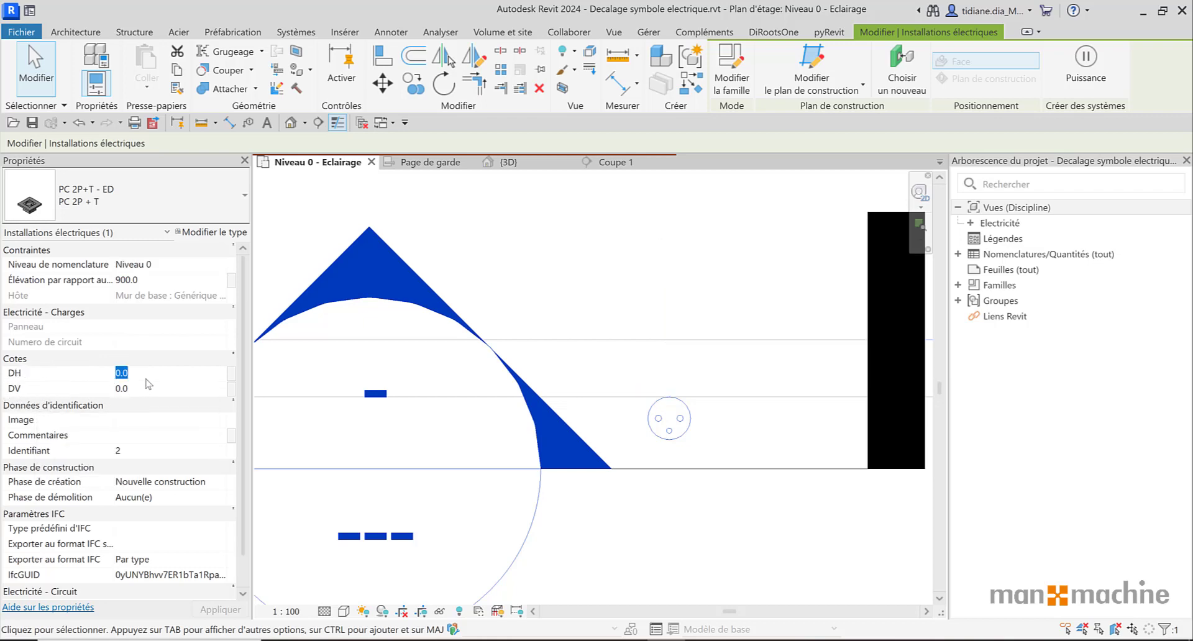
pyautogui.write('20cm')
pyautogui.press('Return')
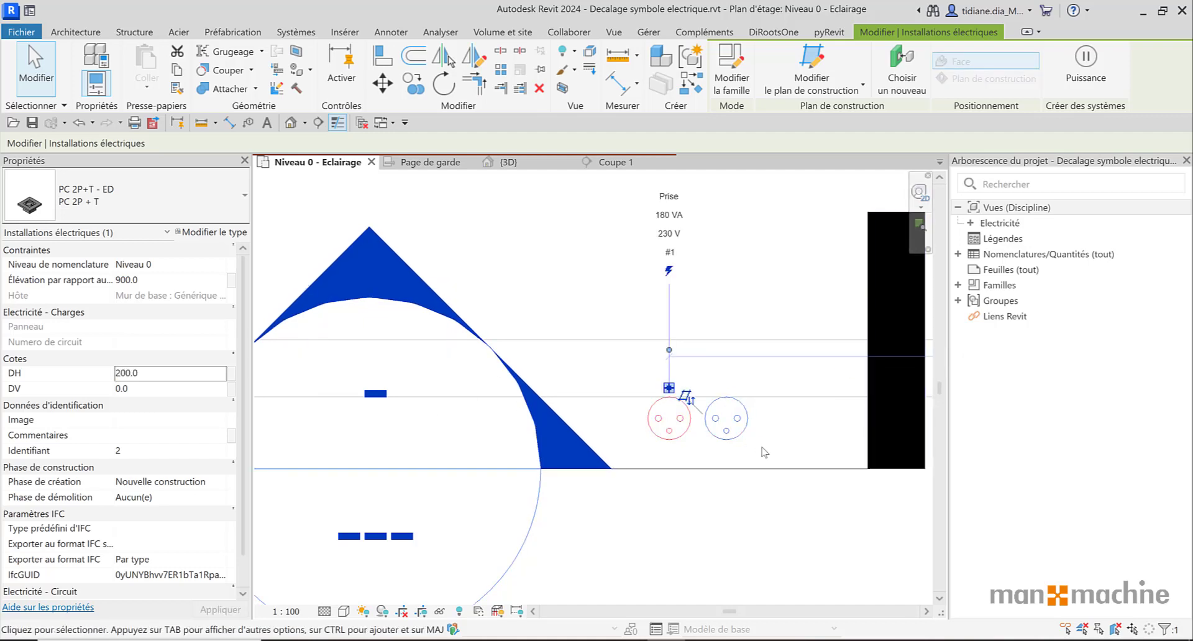
pyautogui.scroll(1, 761, 445)
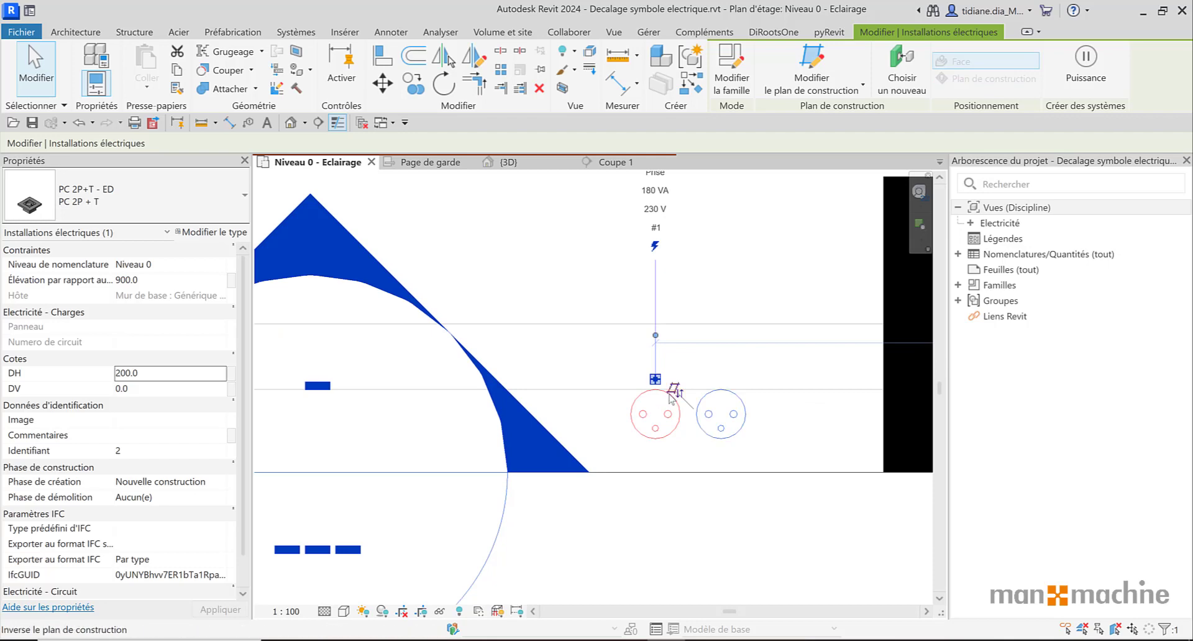
# Step: Reverse the symbol's horizontal shift by making the DH offset negative, -200
pyautogui.click(157, 371)
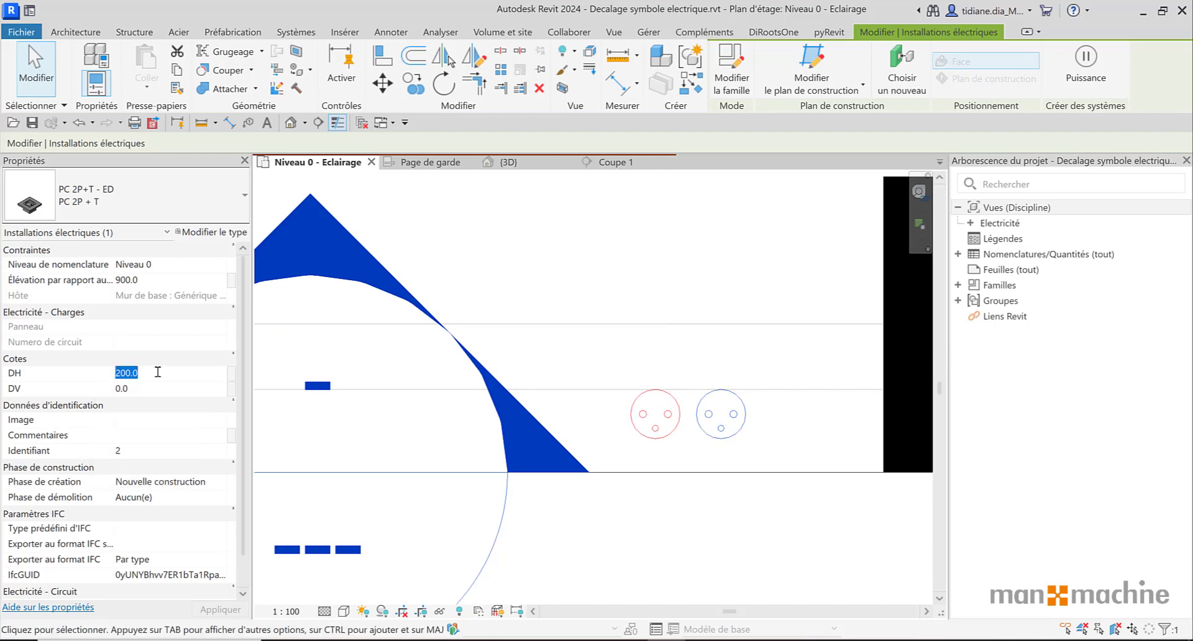
pyautogui.write('-')
pyautogui.press('Return')
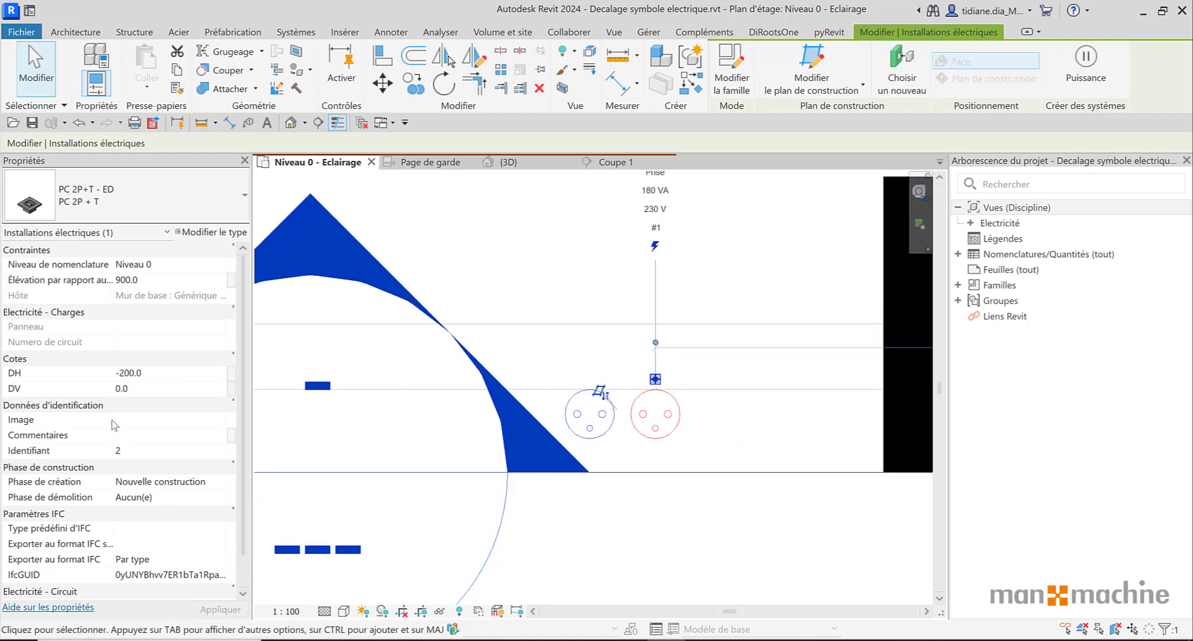
pyautogui.click(160, 391)
pyautogui.write('20')
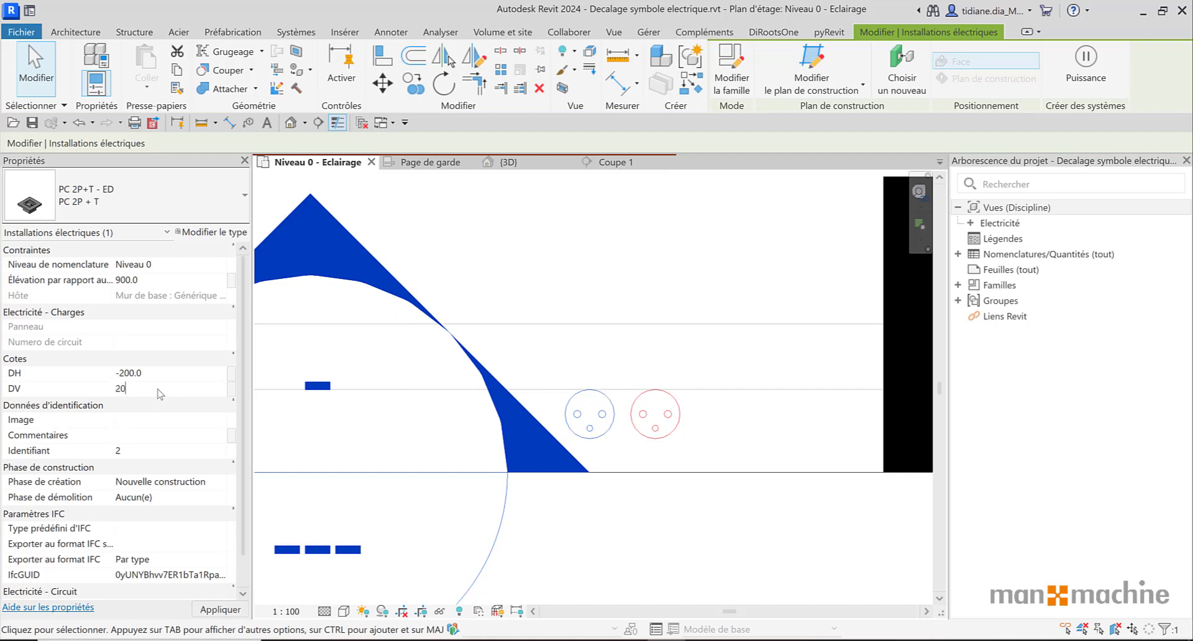
pyautogui.moveTo(803, 428)
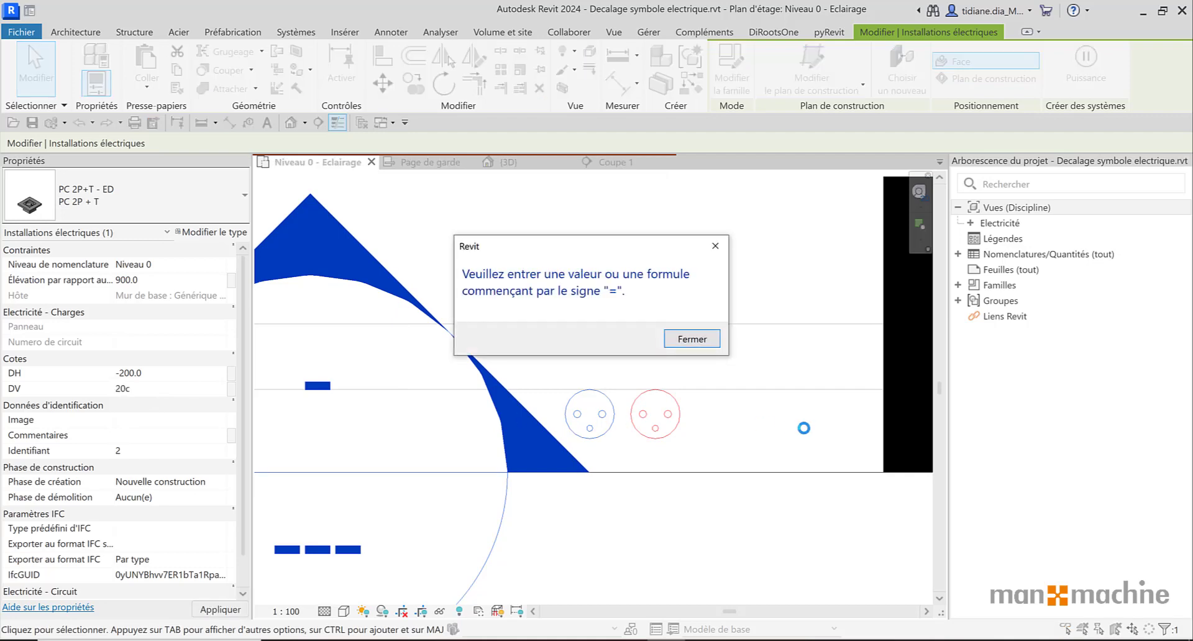
pyautogui.click(691, 339)
# Step: Set the vertical offset DV of the selected socket's symbol to 30 cm
pyautogui.click(163, 388)
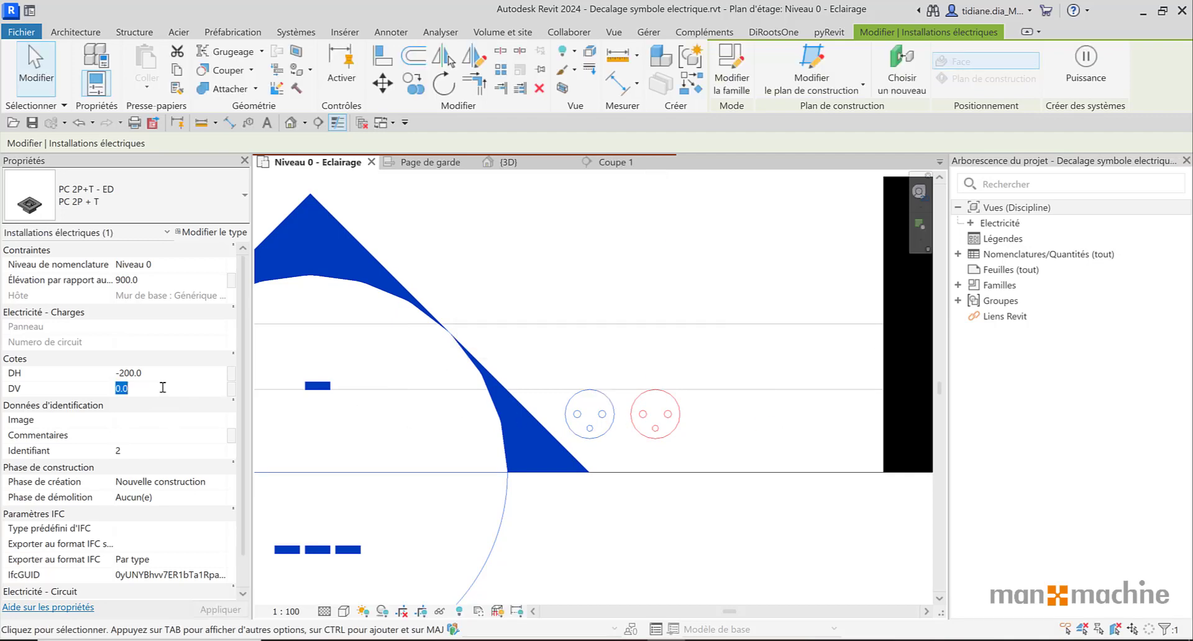
pyautogui.write('30cm')
pyautogui.press('Return')
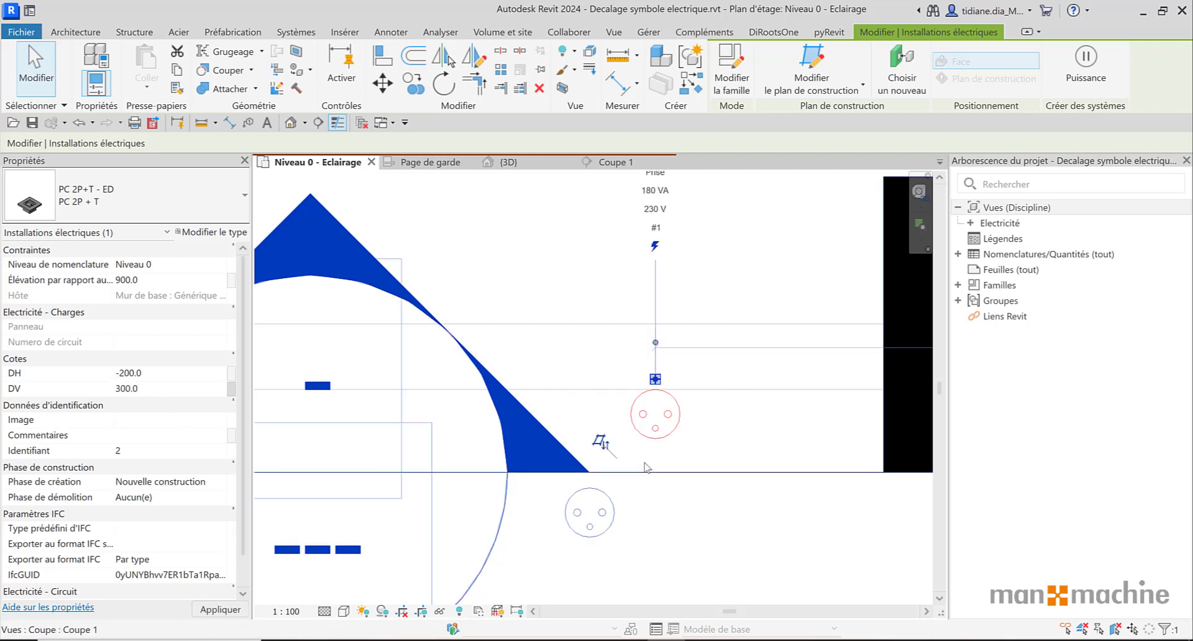
# Step: Reverse the symbol's vertical shift by making the DV offset negative, -300
pyautogui.click(119, 390)
pyautogui.write('-')
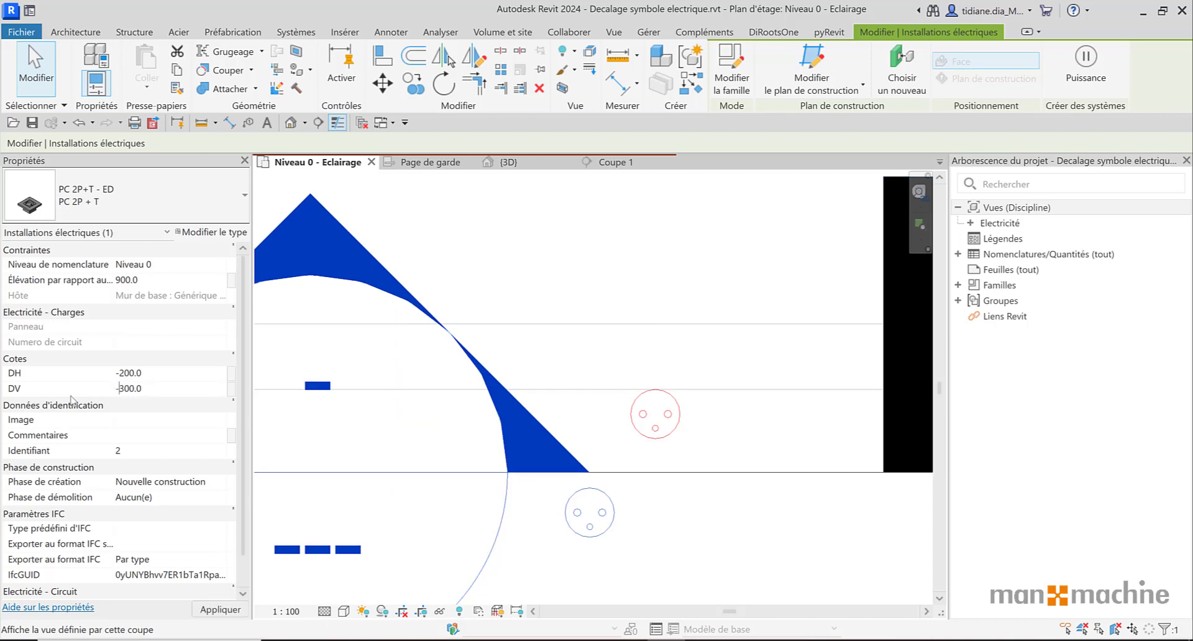
pyautogui.press('Return')
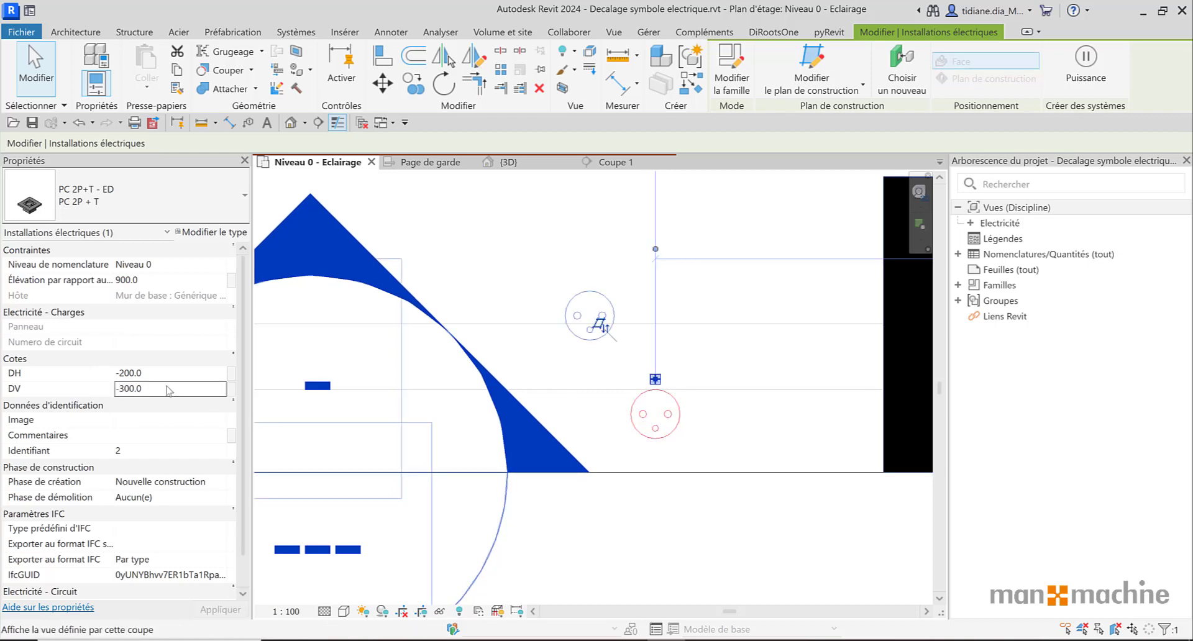
# Step: Reset the socket symbol's vertical offset DV to 0 and deselect the socket
pyautogui.click(173, 390)
pyautogui.write('0')
pyautogui.press('Return')
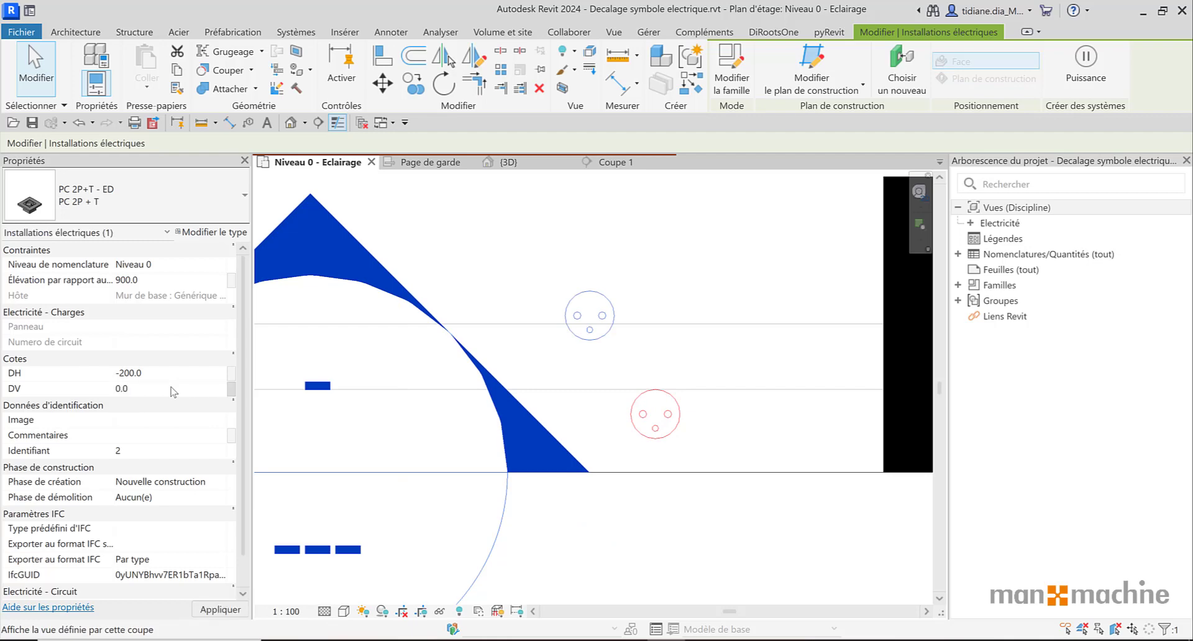
pyautogui.click(730, 420)
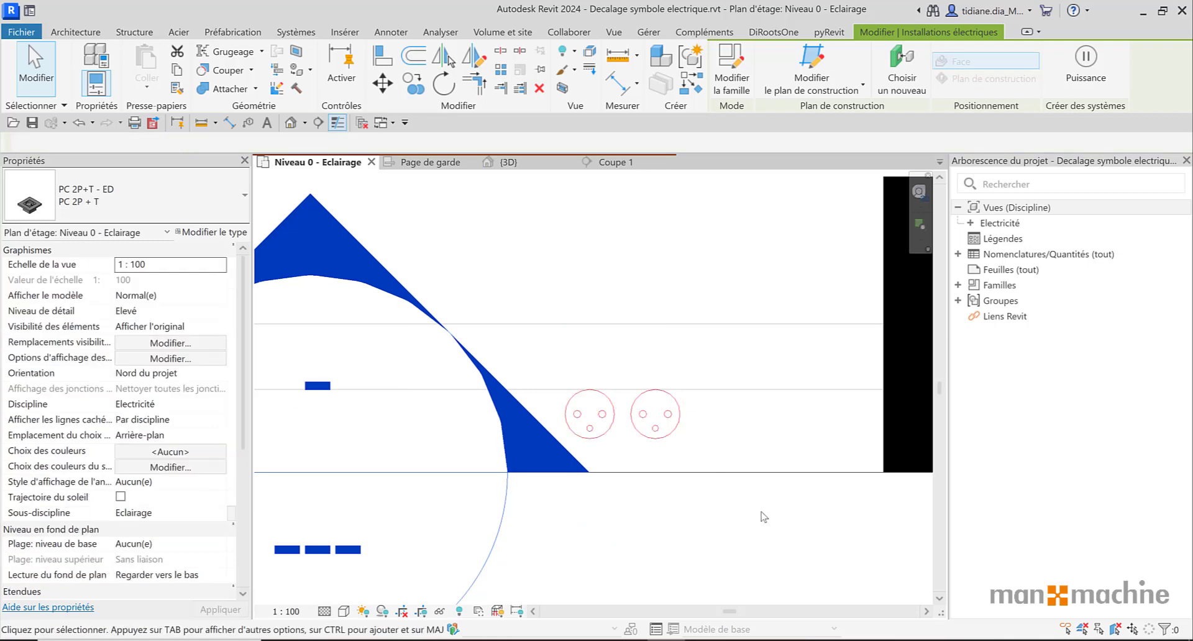
# Step: Open the PC 2P+T - ED family of the shifted socket for editing and view its 3D geometry
pyautogui.click(595, 440)
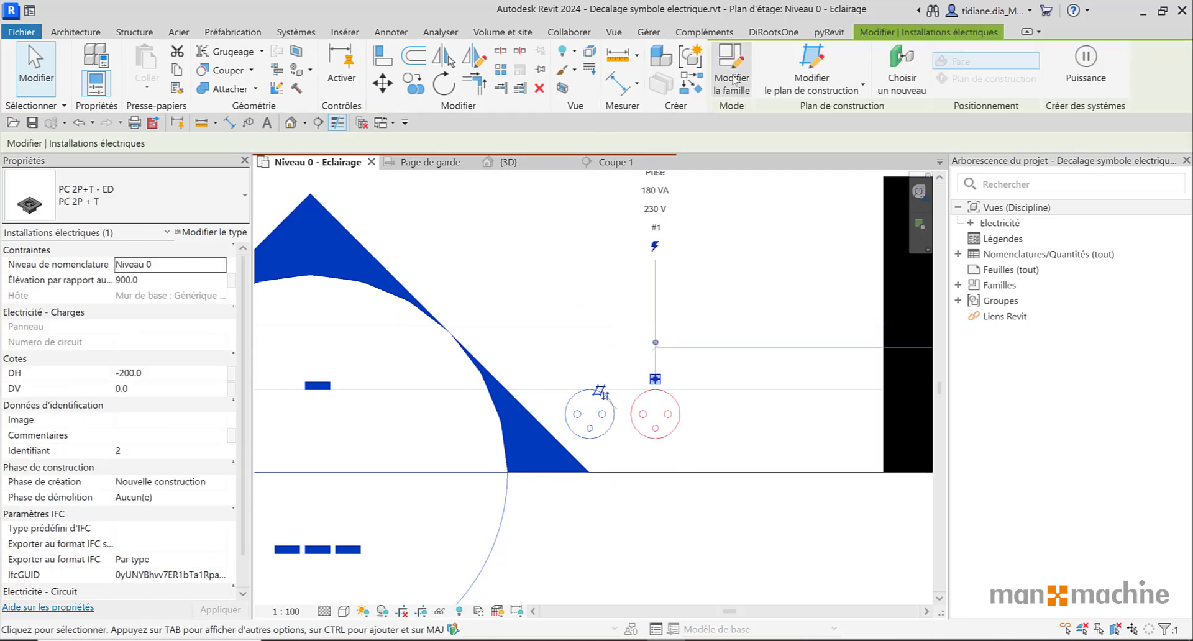
pyautogui.click(726, 84)
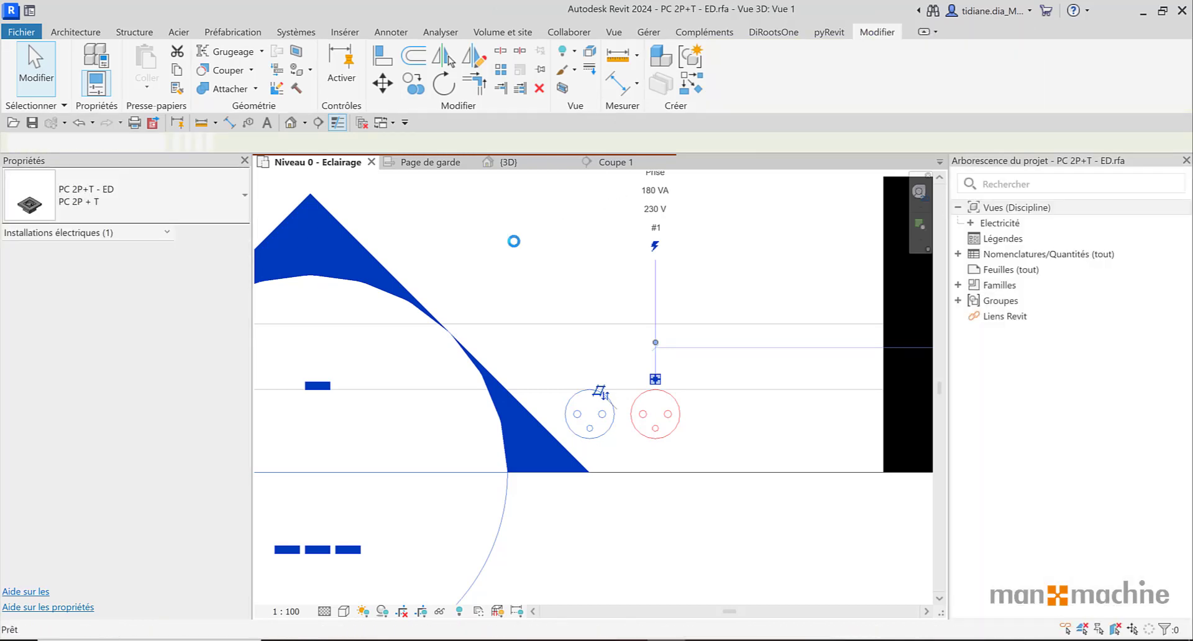
pyautogui.scroll(-5, 602, 374)
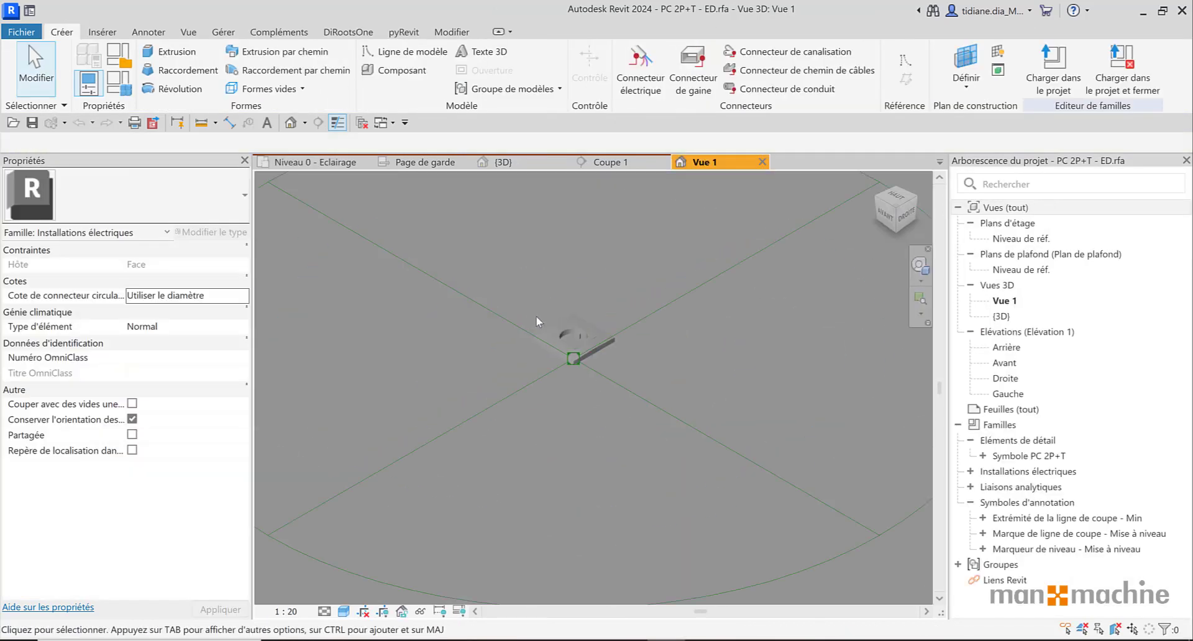
pyautogui.scroll(6, 559, 320)
pyautogui.moveTo(693, 341); pyautogui.dragTo(531, 214, button='middle')
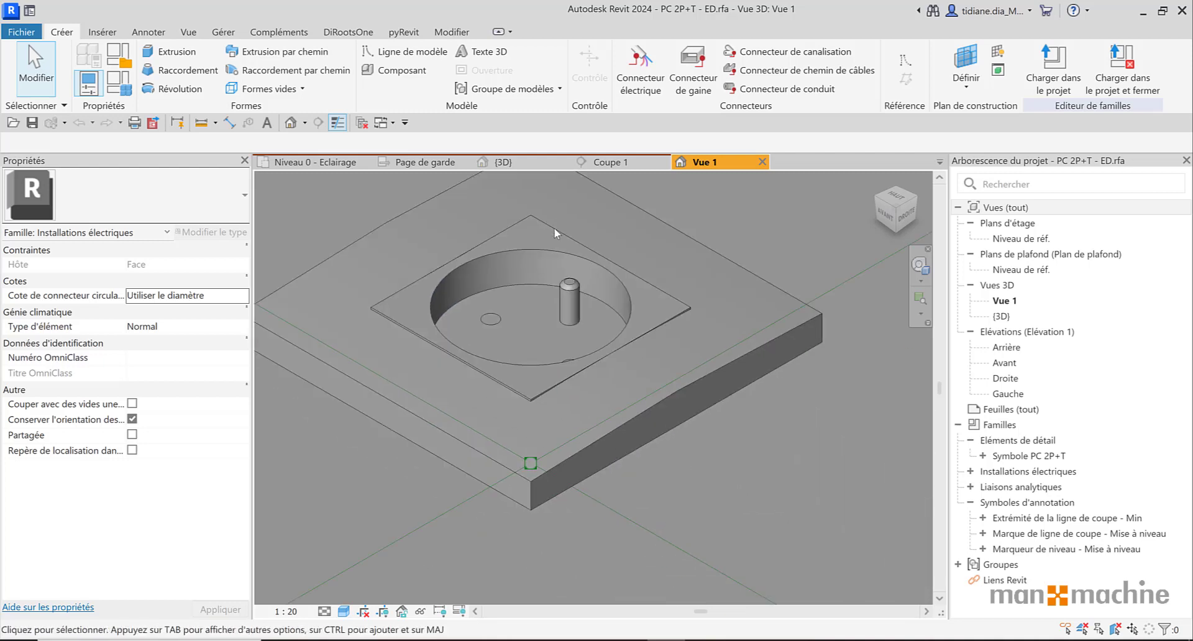
pyautogui.scroll(-1, 598, 377)
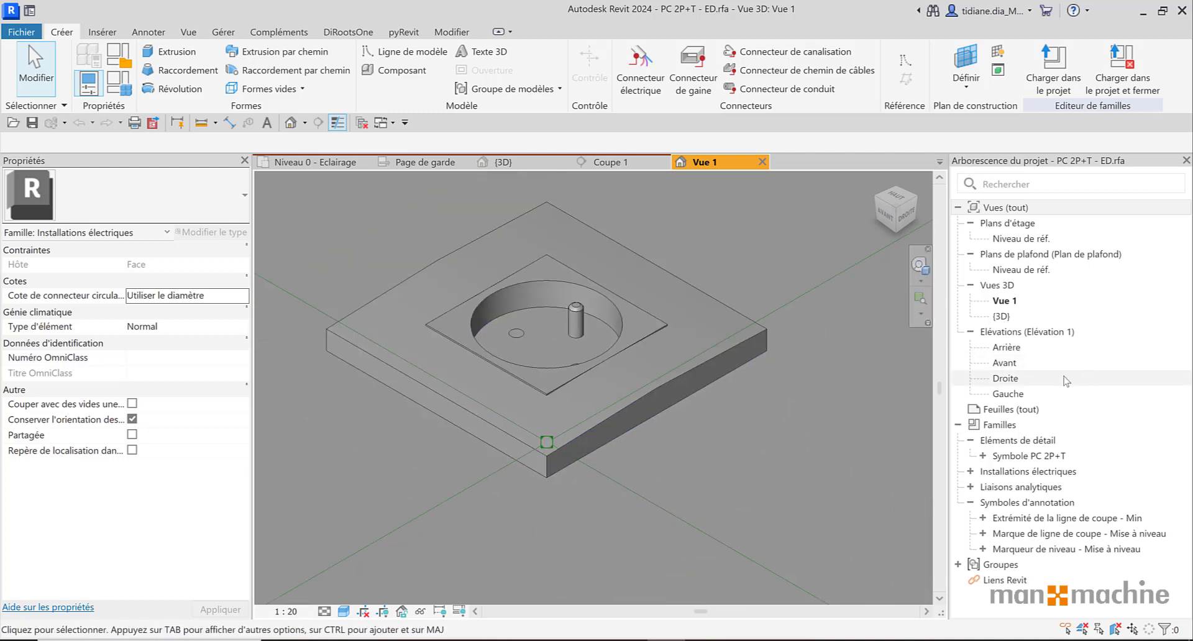
# Step: Open the Avant elevation of the socket family at the nested symbol
pyautogui.doubleClick(1004, 363)
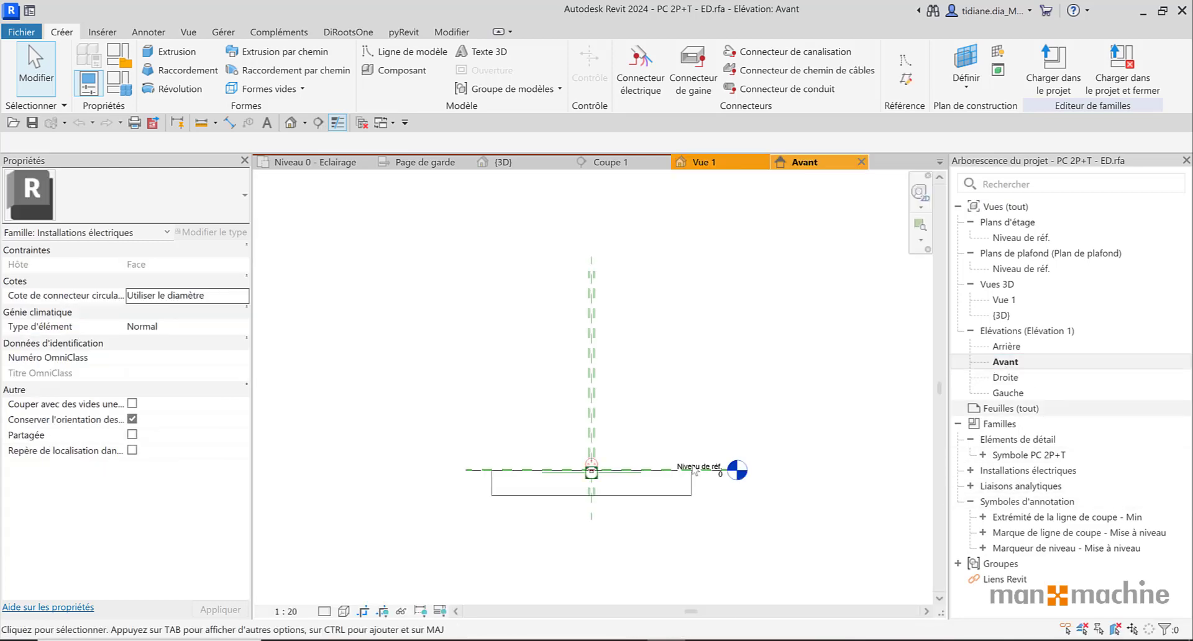
pyautogui.scroll(6, 719, 506)
pyautogui.moveTo(432, 289); pyautogui.dragTo(620, 288, button='middle')
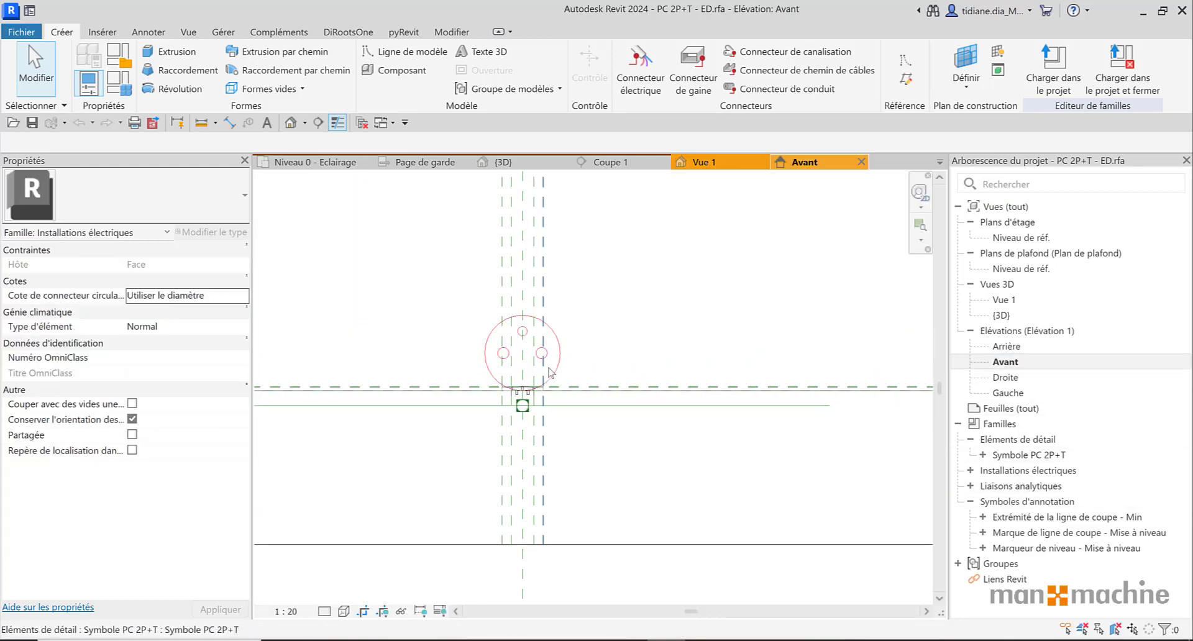
# Step: Select the nested Symbole PC 2P+T detail item and open its family for editing
pyautogui.click(559, 366)
pyautogui.scroll(2, 612, 301)
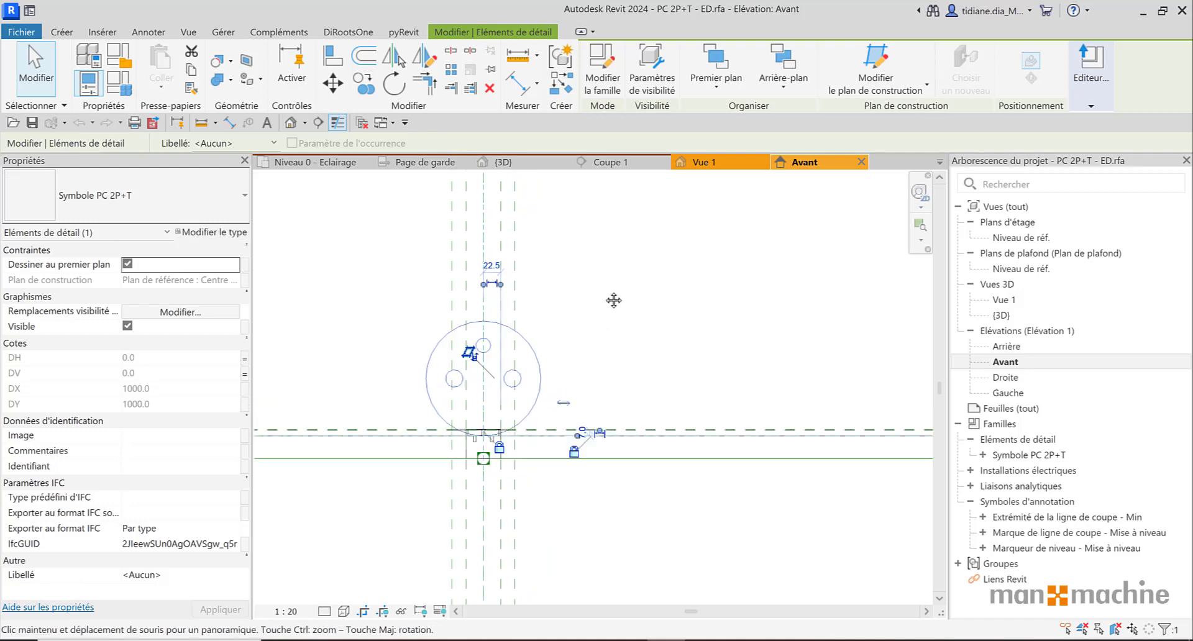
pyautogui.click(600, 90)
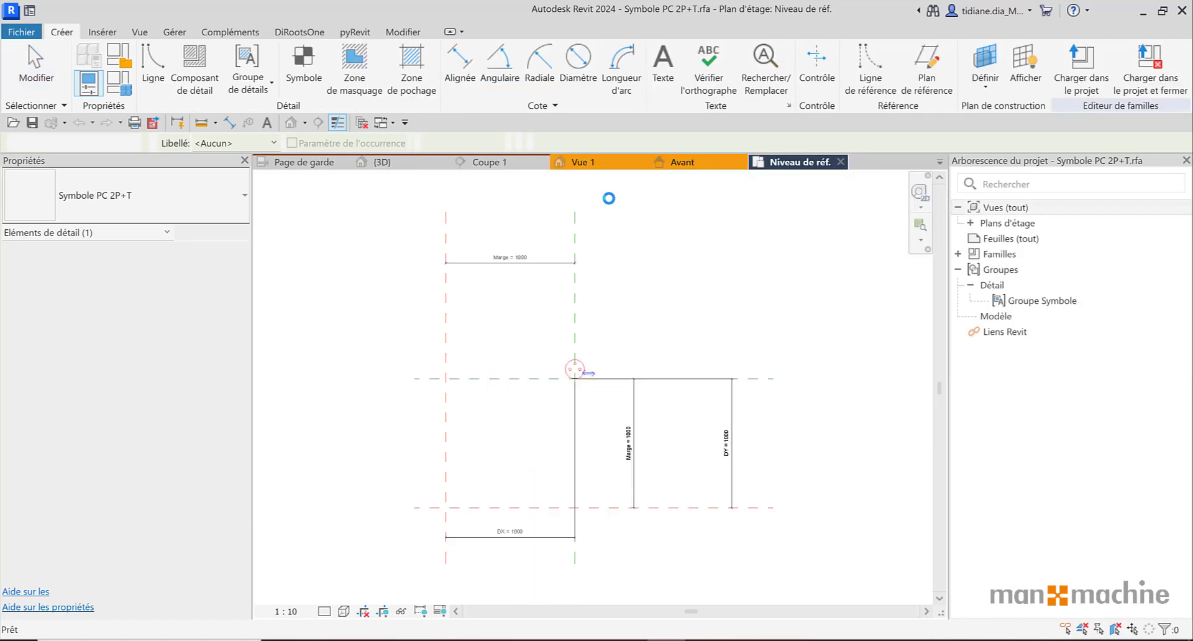
# Step: Examine the symbol family's reference planes and its Marge, DX and DY dimensions
pyautogui.scroll(3, 633, 407)
pyautogui.scroll(-6, 624, 303)
pyautogui.scroll(3, 621, 297)
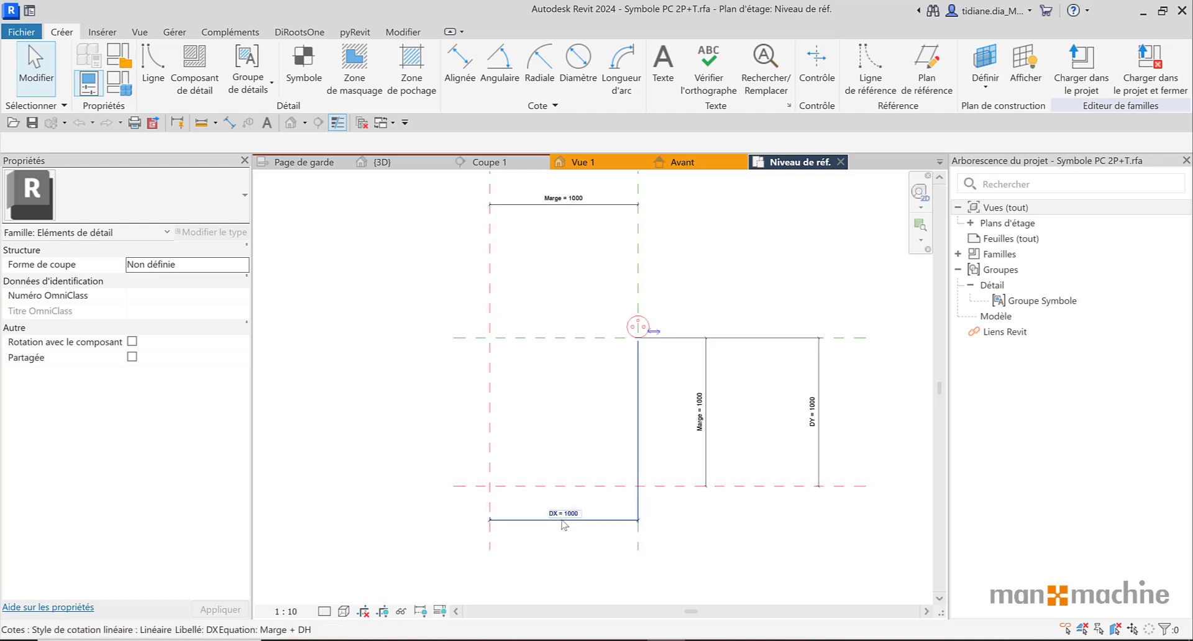
pyautogui.scroll(-1, 547, 298)
pyautogui.moveTo(593, 426); pyautogui.dragTo(618, 578, button='middle')
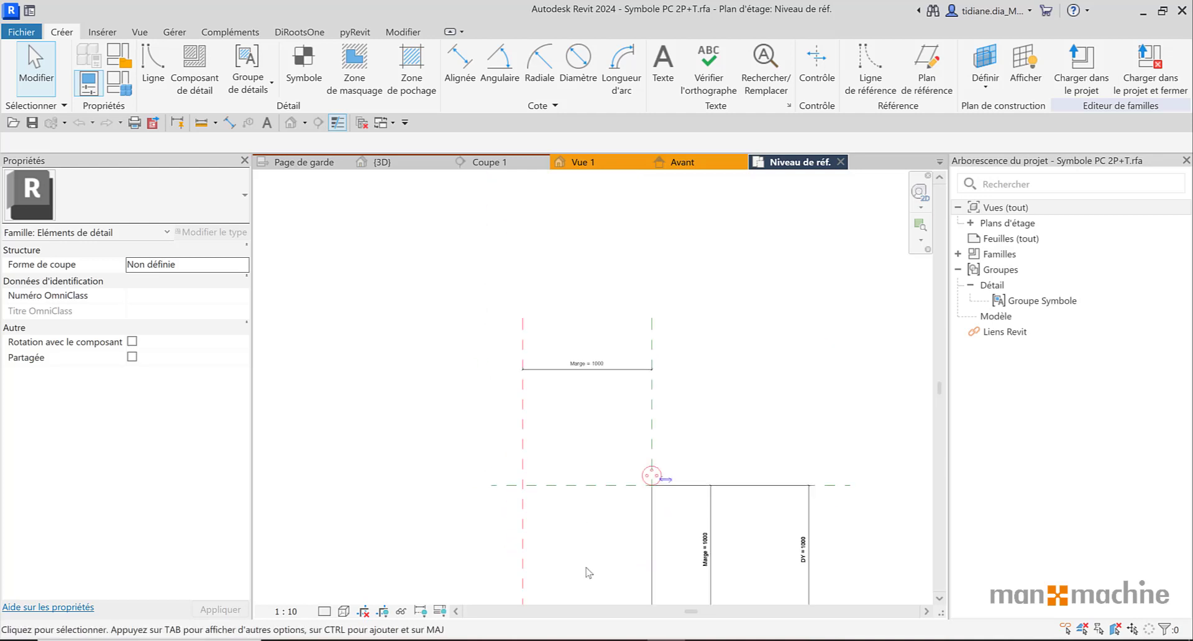
pyautogui.moveTo(570, 307); pyautogui.dragTo(519, 121, button='middle')
pyautogui.scroll(1, 738, 369)
pyautogui.scroll(1, 753, 371)
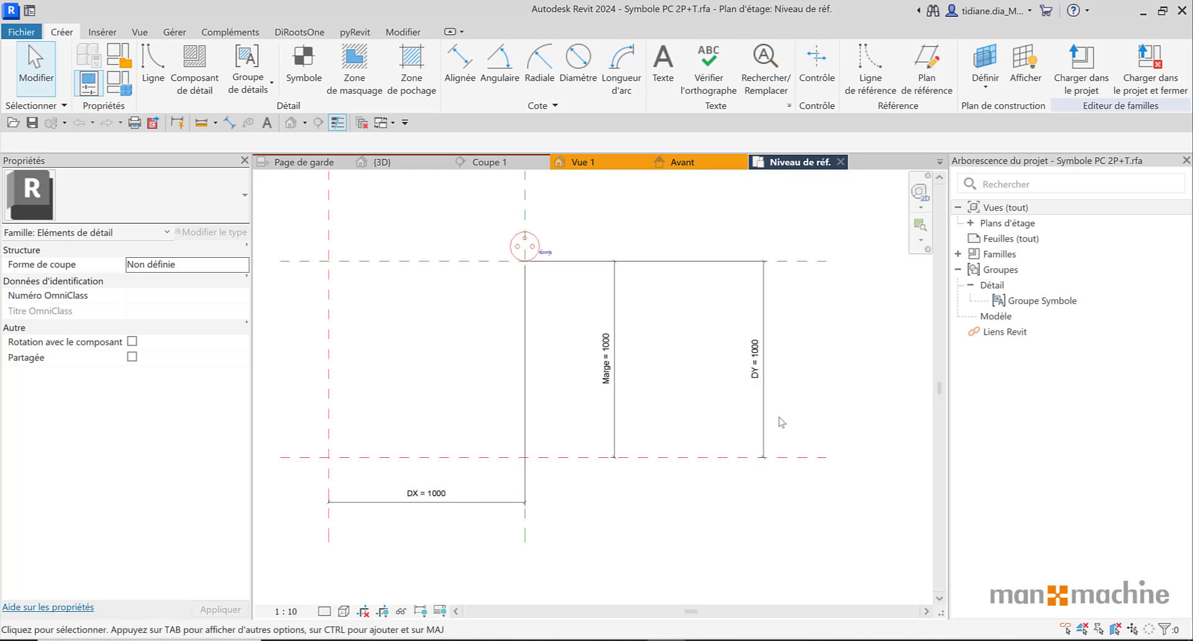
pyautogui.scroll(-1, 782, 422)
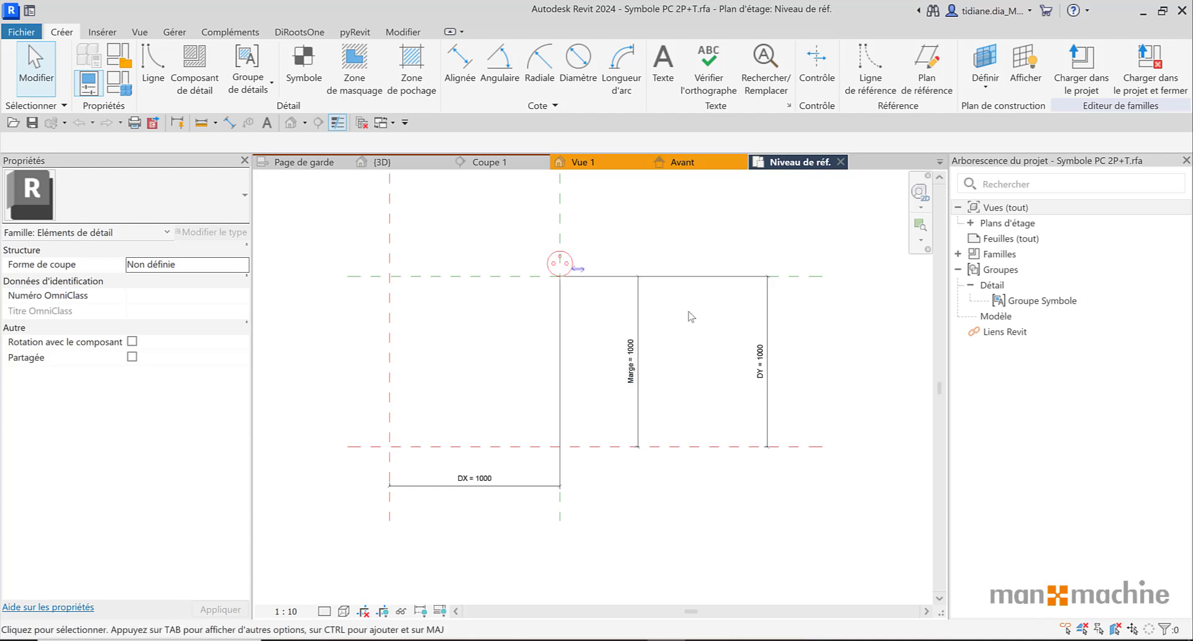
# Step: Open the Family Types dialog of the symbol family to view its dimension parameters
pyautogui.scroll(-2, 669, 336)
pyautogui.scroll(1, 680, 347)
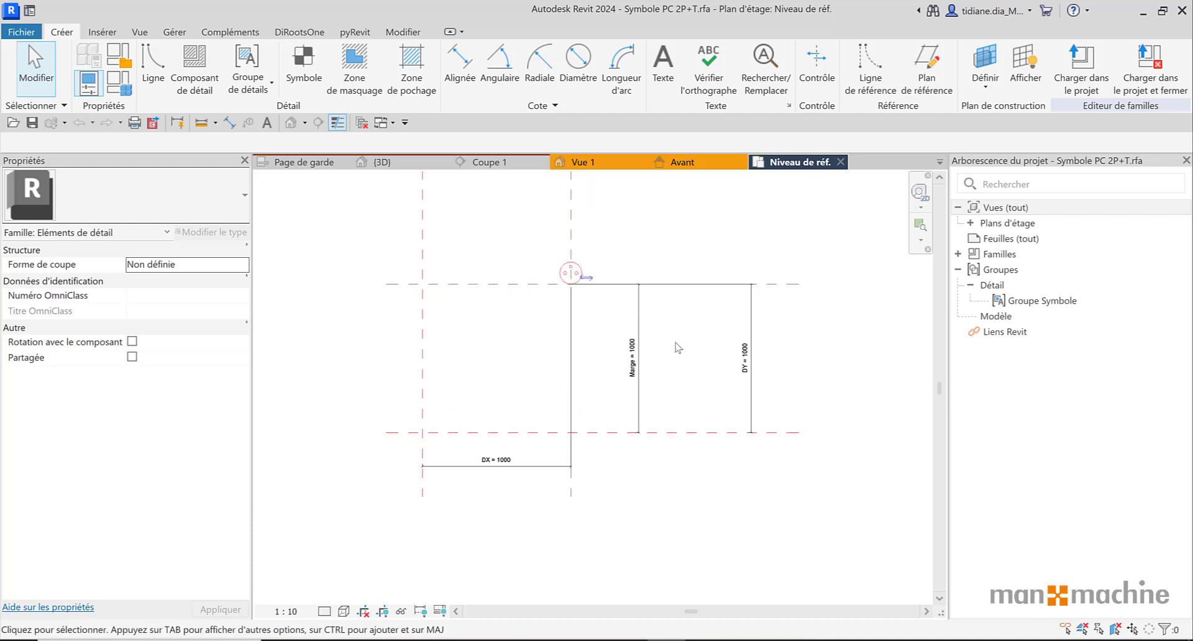
pyautogui.scroll(1, 675, 343)
pyautogui.moveTo(688, 350)
pyautogui.mouseDown(button='middle')
pyautogui.moveTo(718, 354)
pyautogui.moveTo(712, 334)
pyautogui.moveTo(739, 342)
pyautogui.mouseUp(button='middle')
pyautogui.scroll(-1, 686, 318)
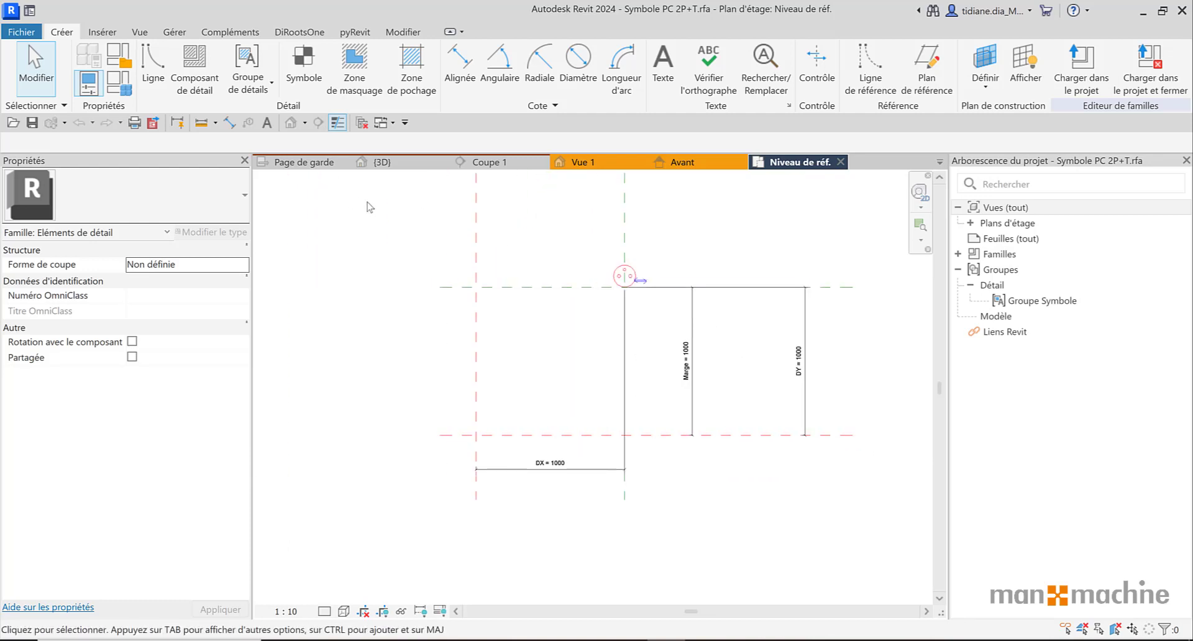
pyautogui.click(129, 92)
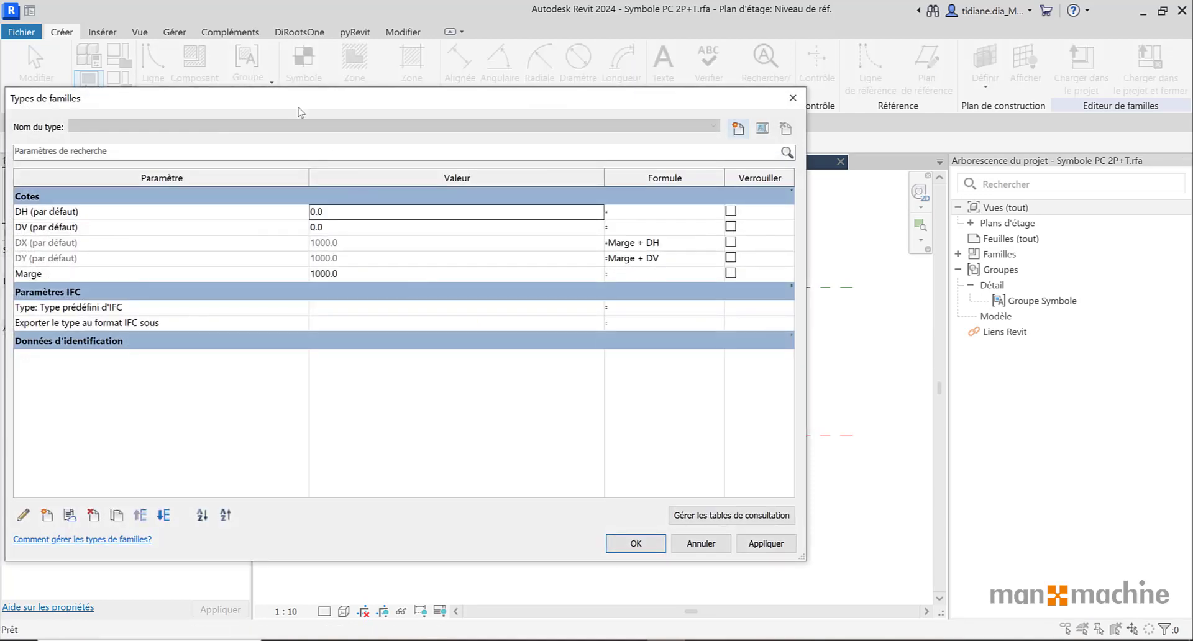
pyautogui.moveTo(299, 98); pyautogui.dragTo(403, 87)
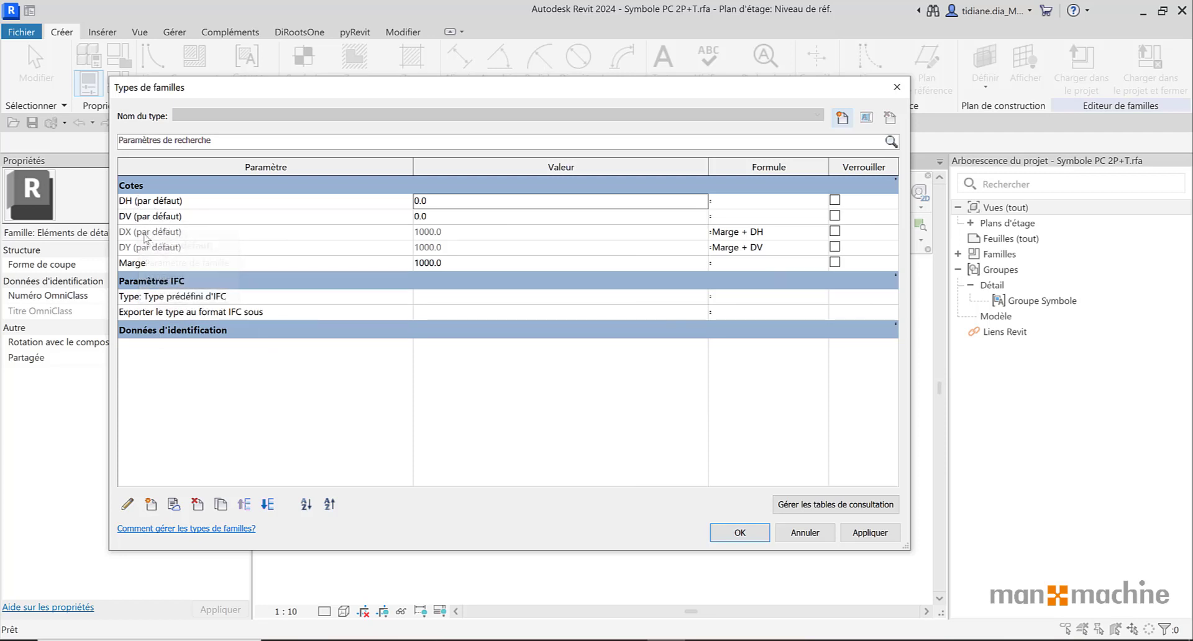
# Step: Examine the formulas driving the DX and DY parameters and the value of the Marge parameter
pyautogui.click(781, 235)
pyautogui.click(780, 250)
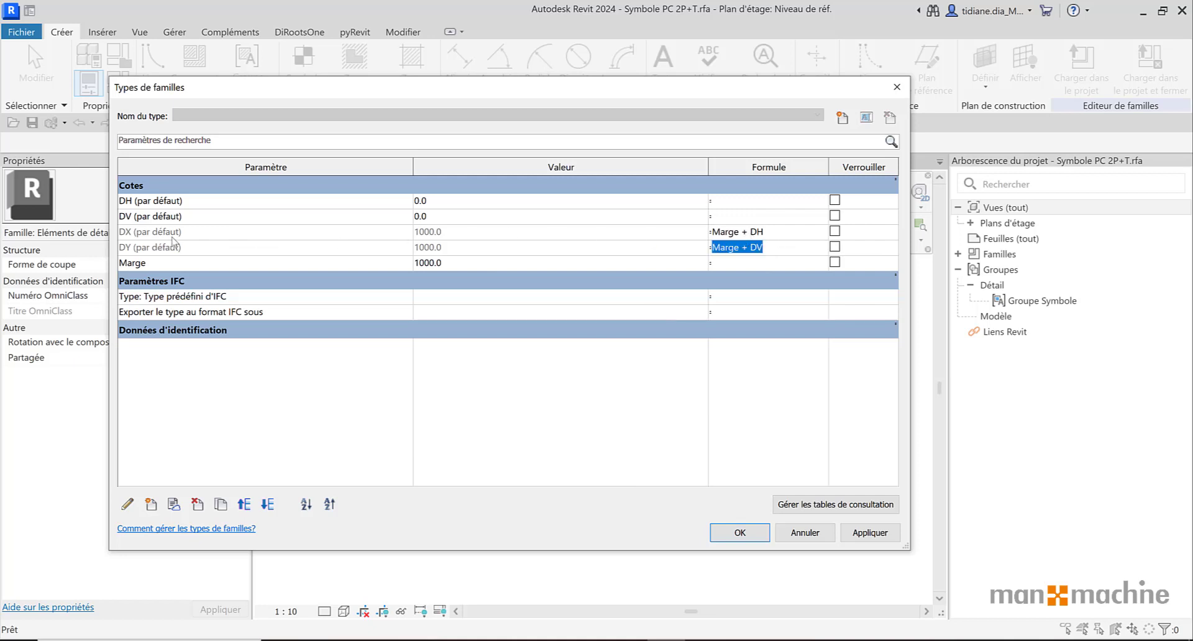
pyautogui.click(786, 240)
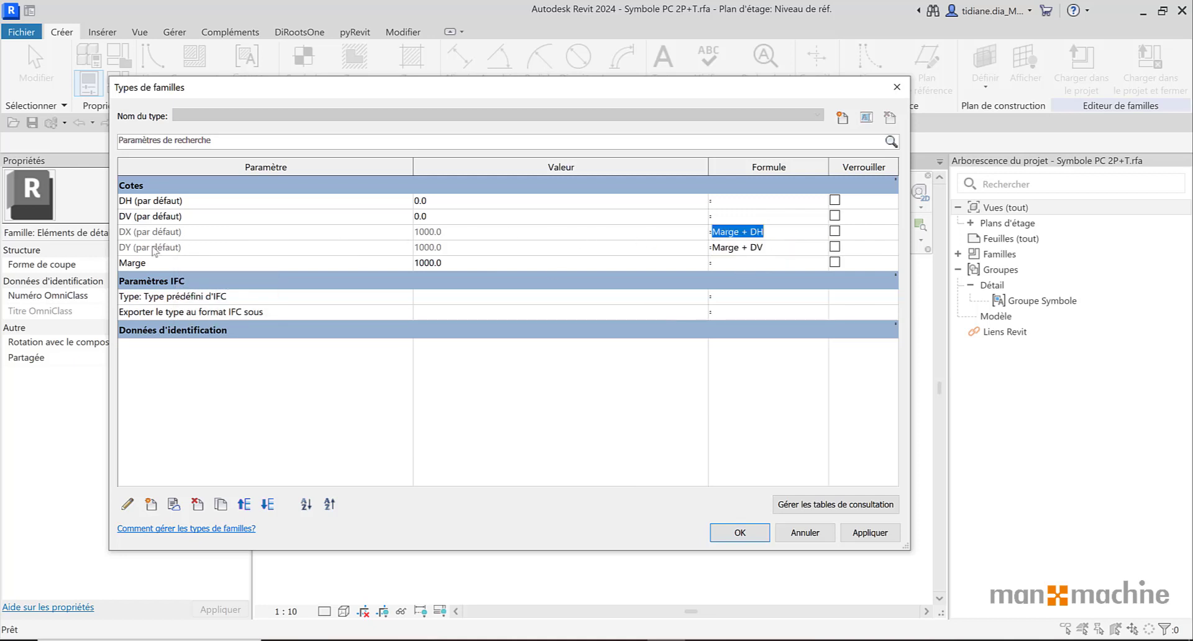
pyautogui.click(792, 254)
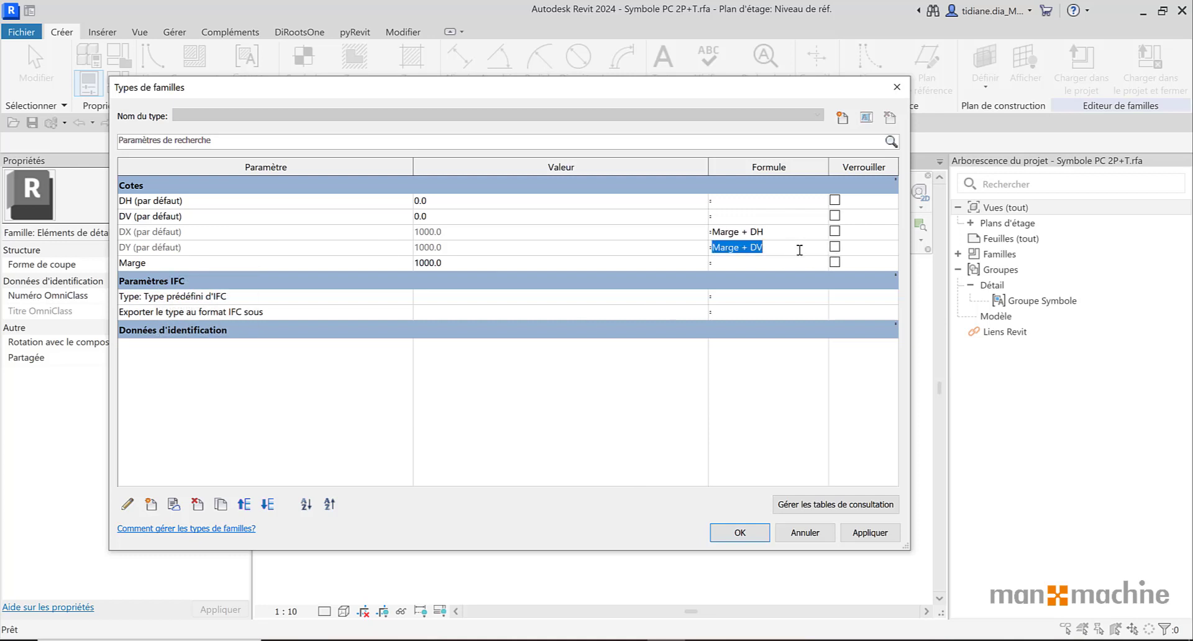
pyautogui.click(487, 264)
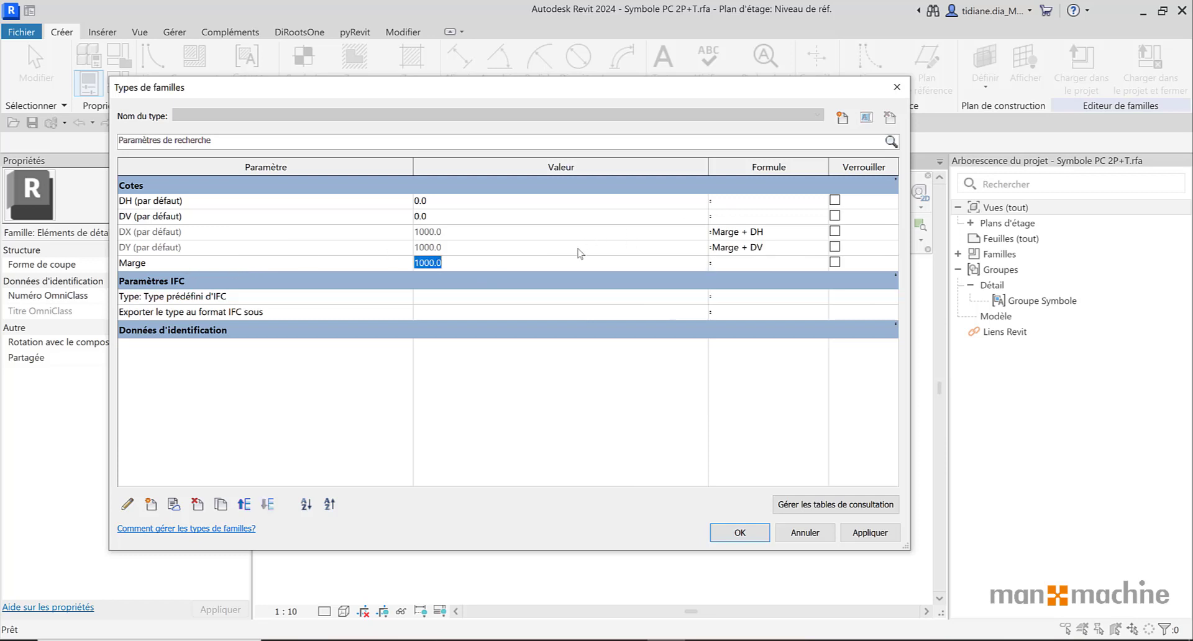